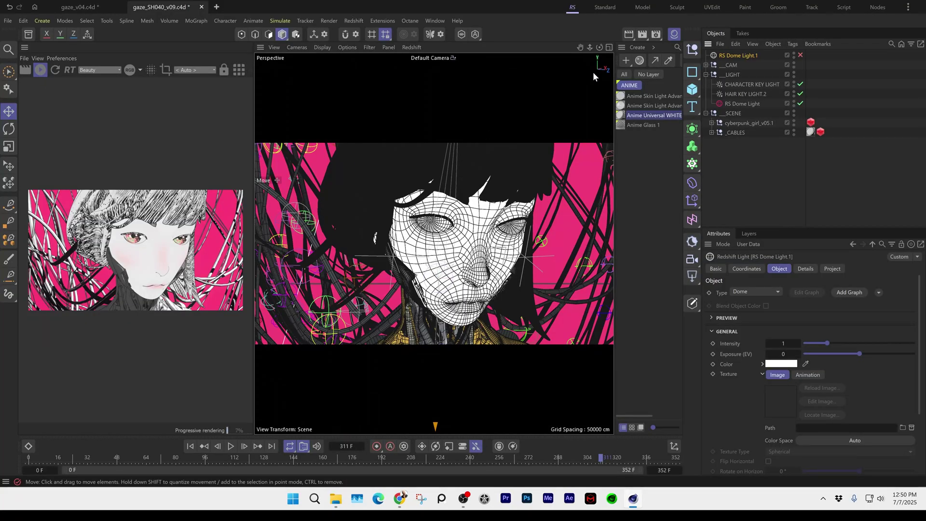
# - Enable RS Dome Light.1 and widen the render view
pyautogui.click(801, 56)
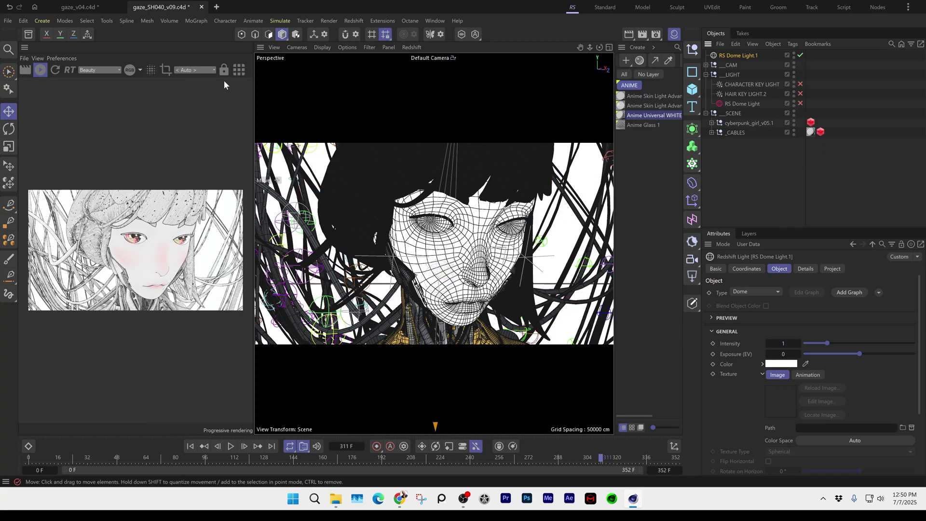
pyautogui.moveTo(253, 164); pyautogui.dragTo(450, 181)
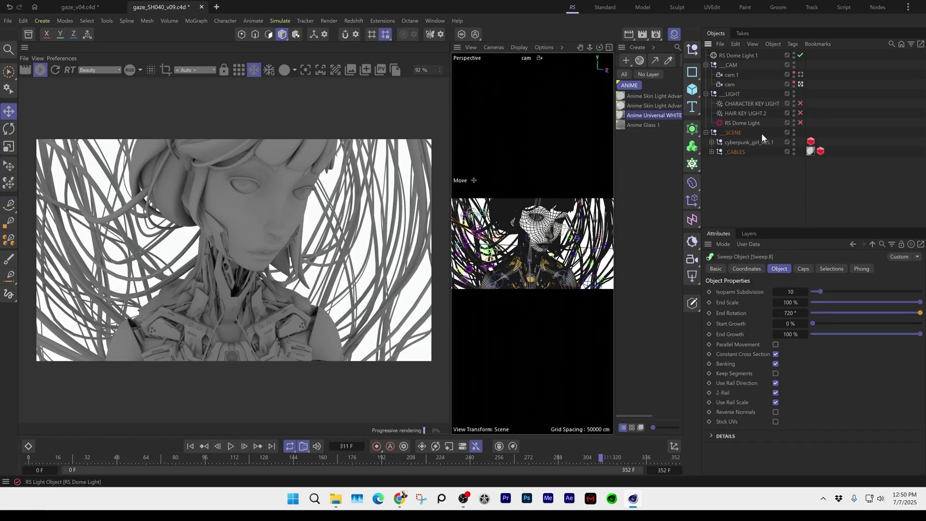
# - Open and widen the Asset Browser, add Graphic Novel 1 Sketch Lines from YMA_Toon_Comic to the scene materials, and select the Manga 2 asset
pyautogui.click(29, 35)
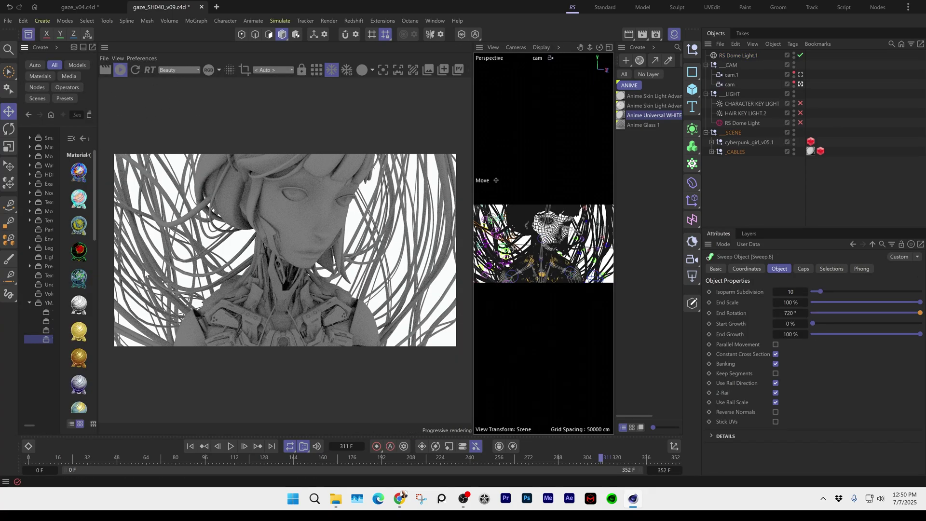
pyautogui.moveTo(97, 243); pyautogui.dragTo(258, 243)
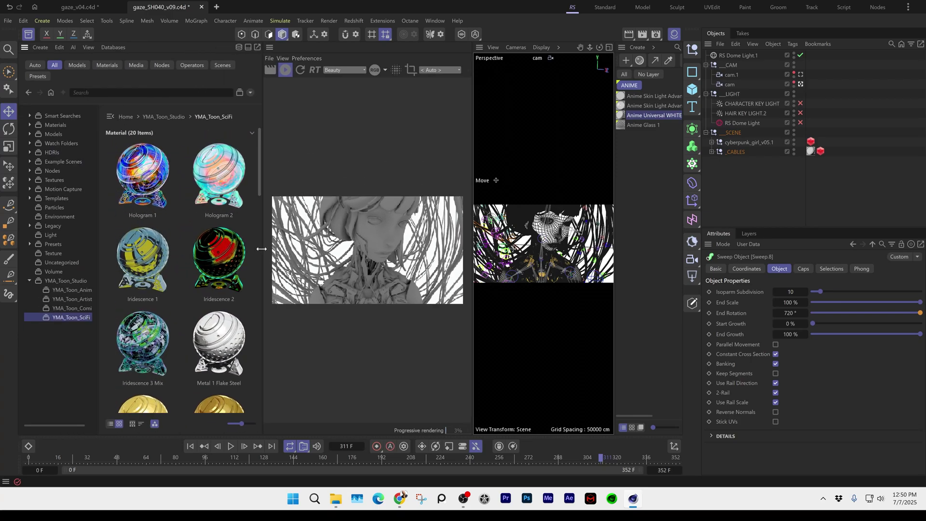
pyautogui.click(73, 310)
pyautogui.doubleClick(149, 177)
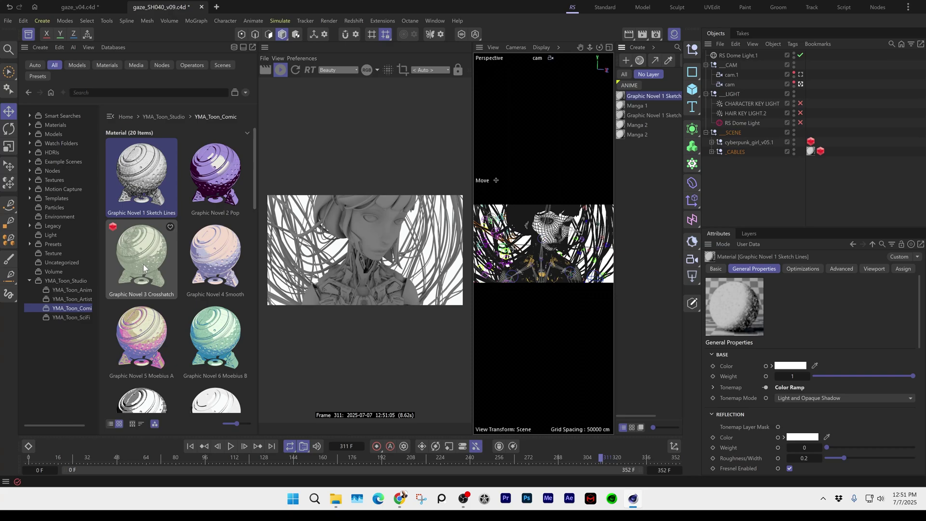
pyautogui.scroll(-7, 247, 235)
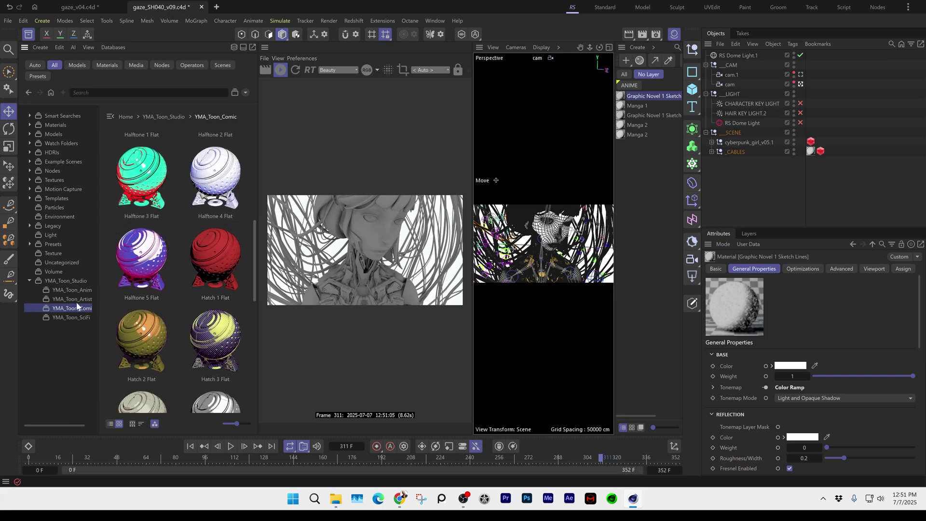
pyautogui.scroll(-3, 250, 265)
pyautogui.click(141, 316)
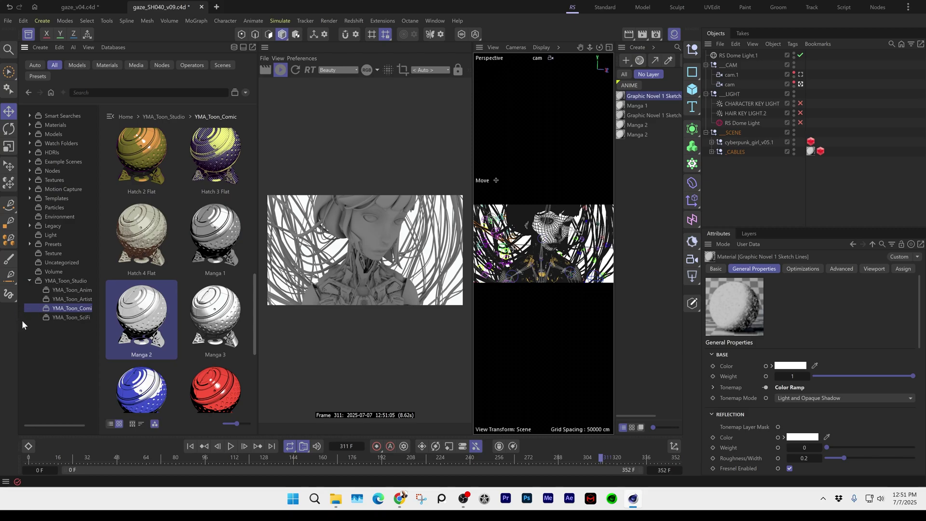
# - Add the Anime Skin Light Advanced and Anime Universal materials from the YMA_Toon_Anime assets to the scene materials
pyautogui.click(72, 290)
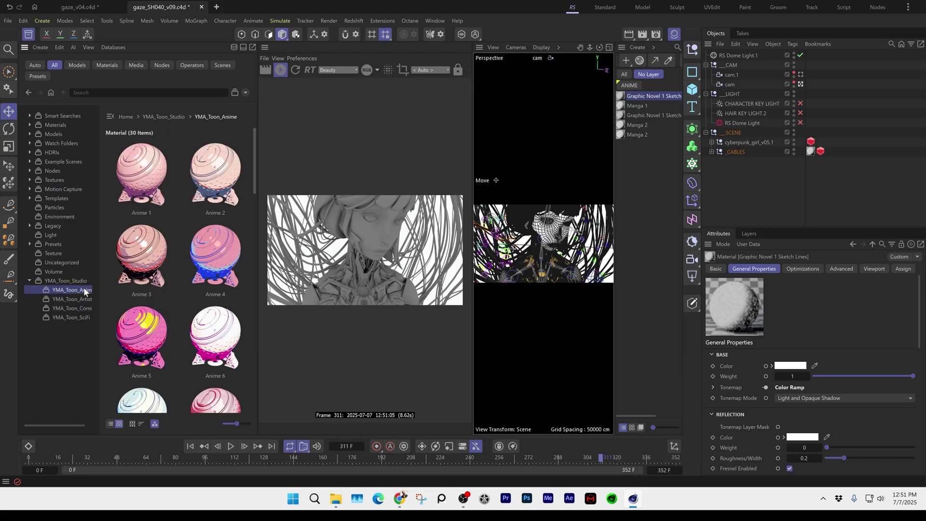
pyautogui.moveTo(254, 176); pyautogui.dragTo(263, 415)
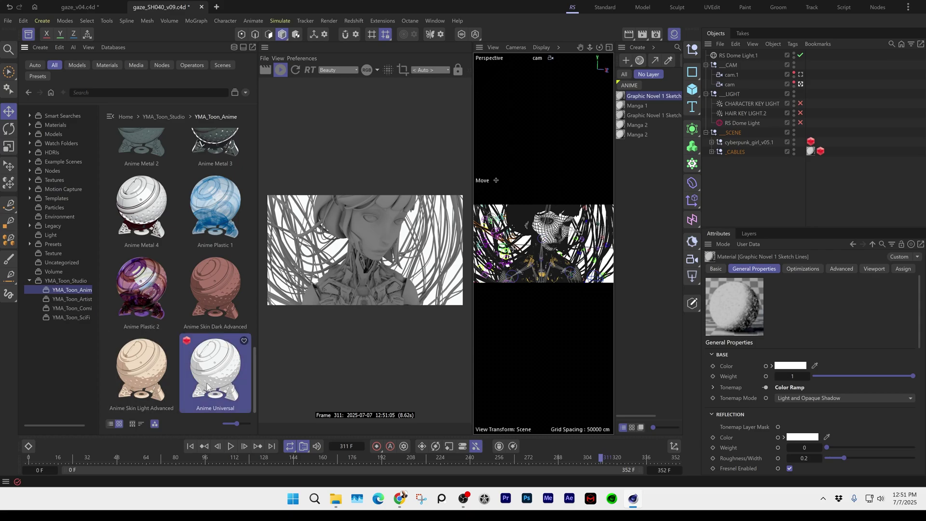
pyautogui.click(635, 83)
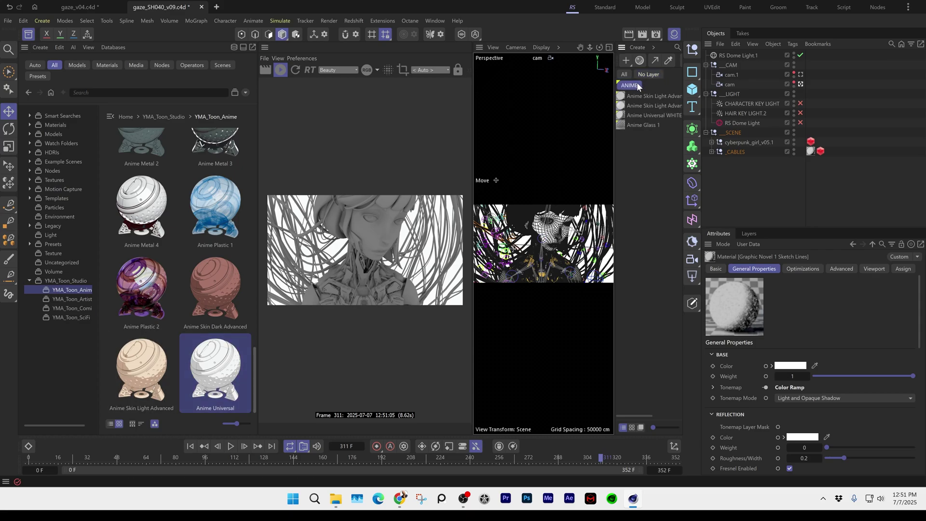
pyautogui.click(147, 376)
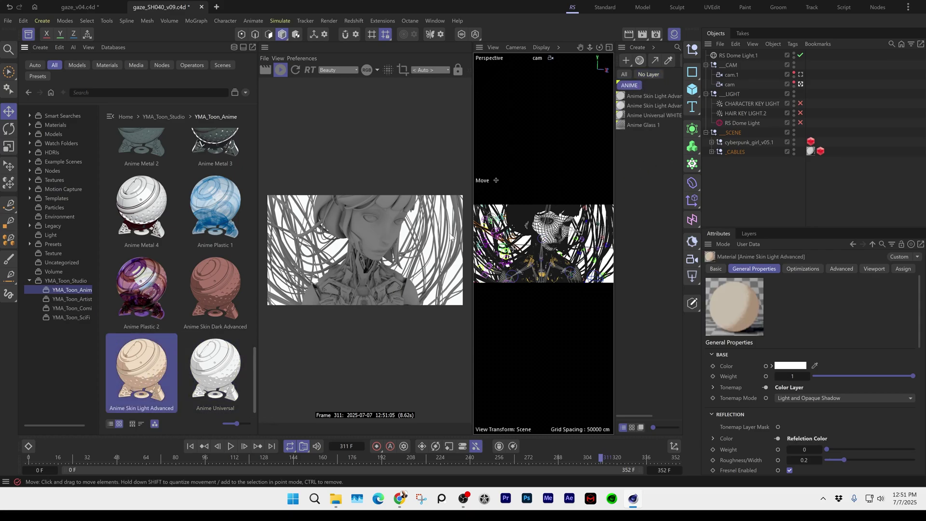
pyautogui.moveTo(215, 371); pyautogui.dragTo(657, 168)
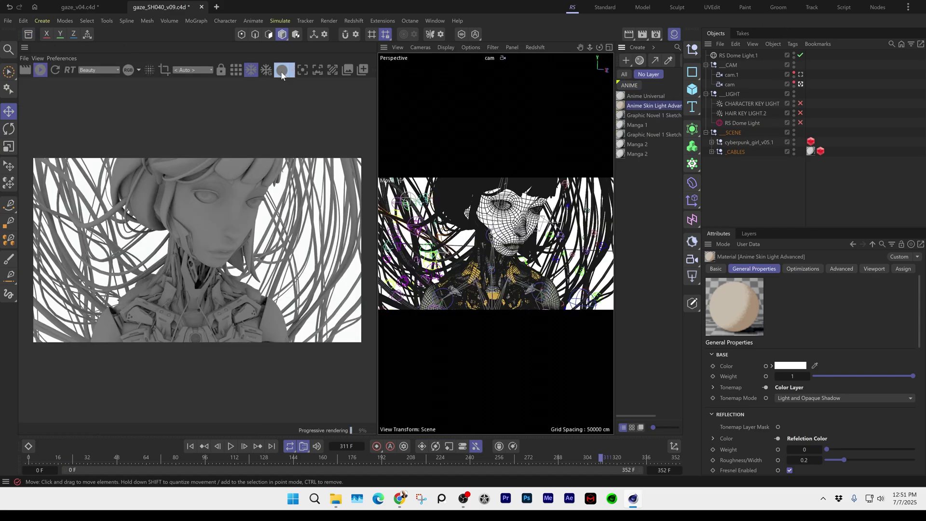
# - Switch the render from clay to full materials, disable RS Dome Light.1 and enable RS Dome Light
pyautogui.click(281, 69)
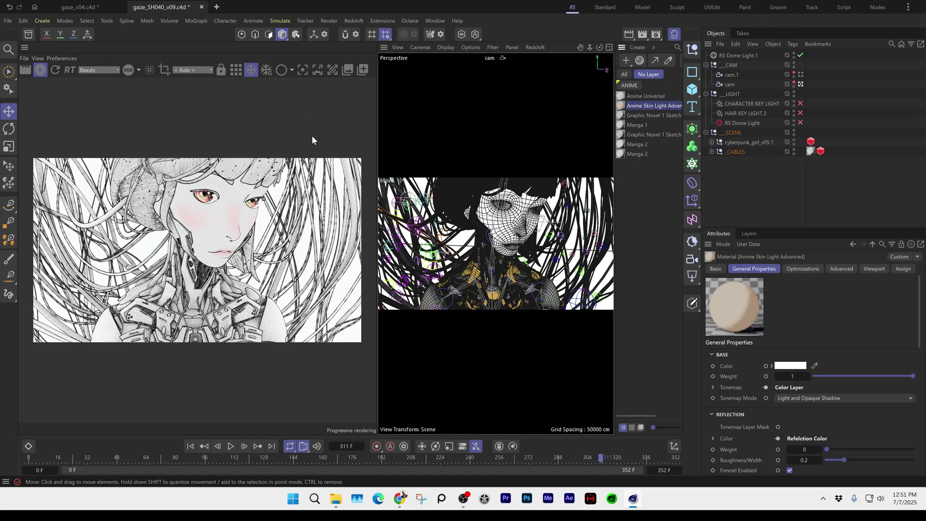
pyautogui.click(800, 55)
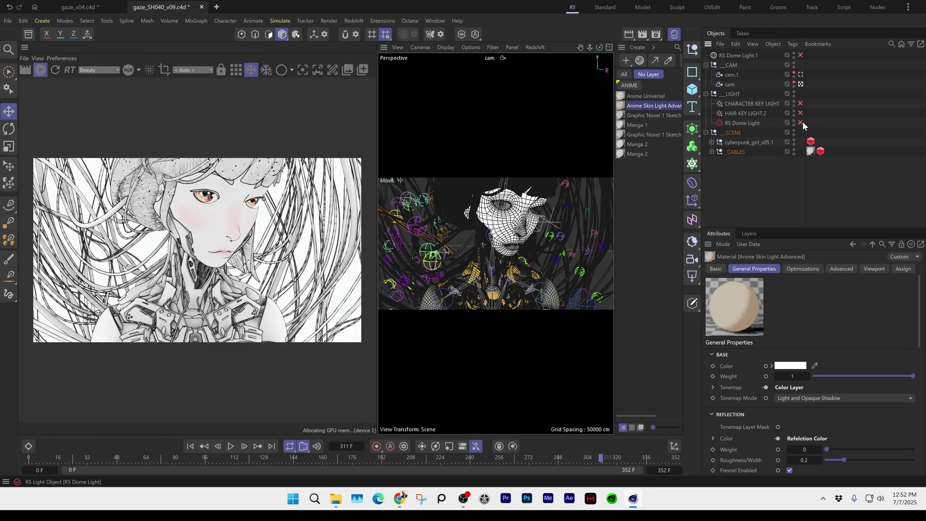
pyautogui.click(800, 123)
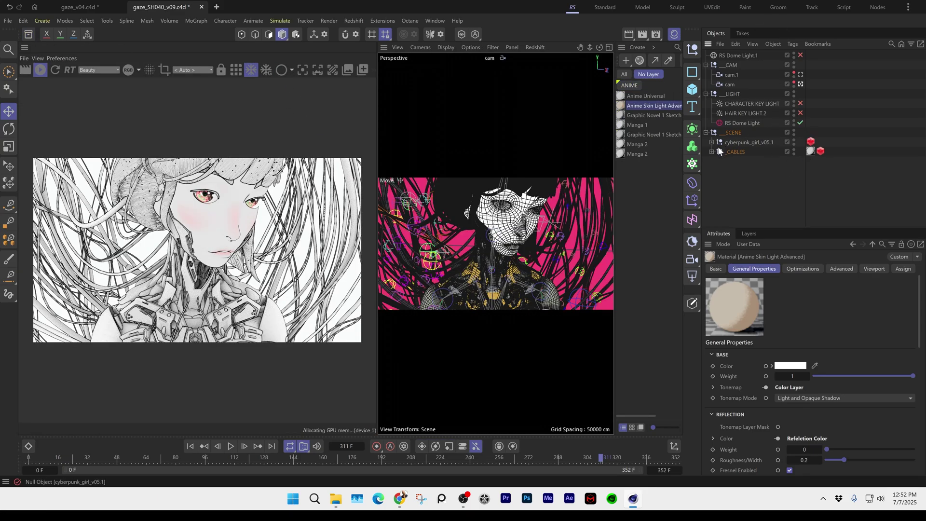
# - Try Toon Reflection at 1 and a raised Toon Diffuse in RS Dome Light's contribution details, and bring Toon Diffuse back to 0
pyautogui.click(747, 122)
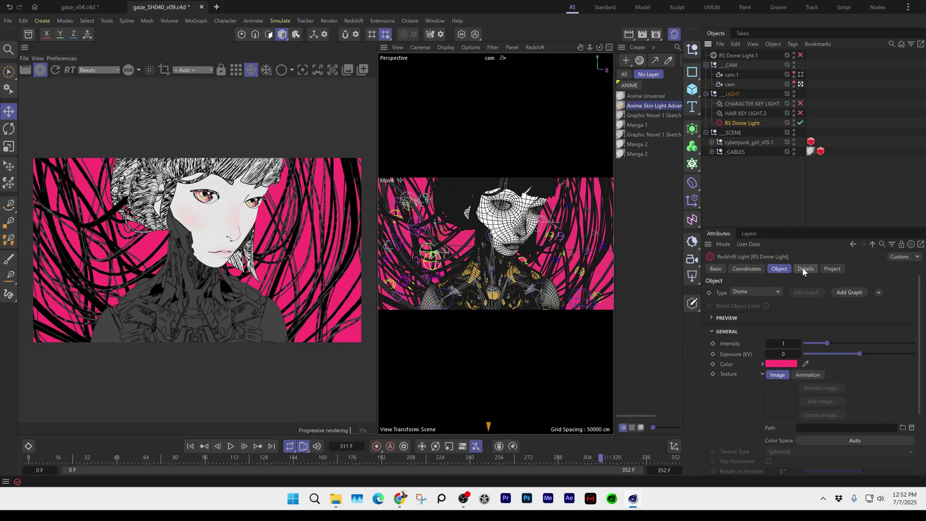
pyautogui.click(804, 268)
pyautogui.moveTo(923, 276); pyautogui.dragTo(922, 399)
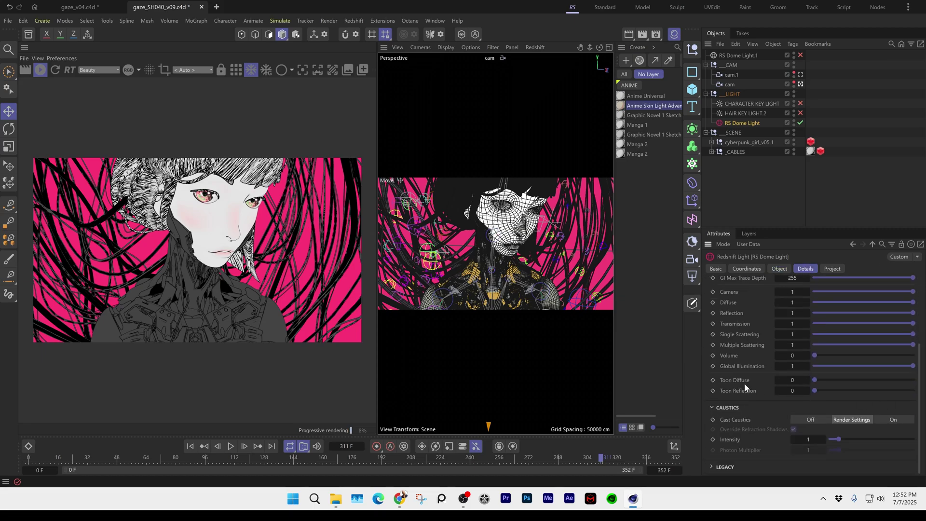
pyautogui.moveTo(814, 390); pyautogui.dragTo(913, 390)
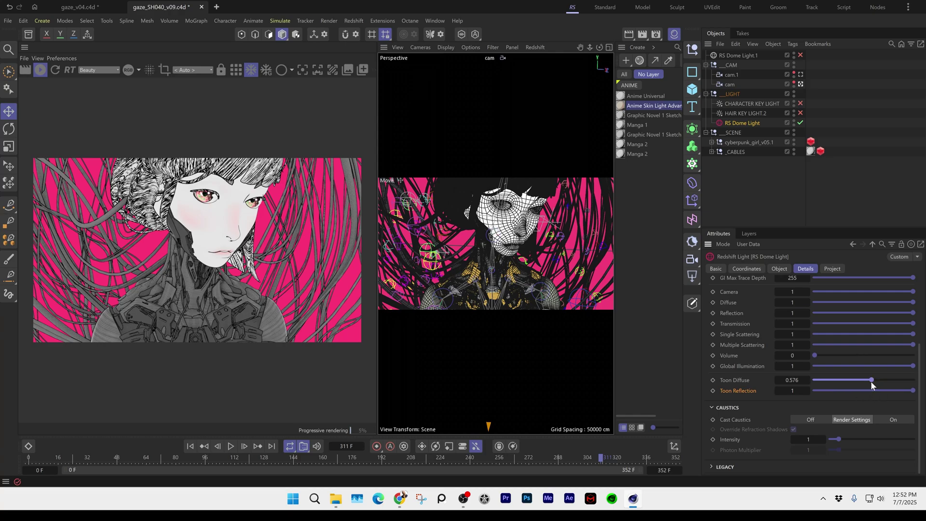
pyautogui.moveTo(871, 382); pyautogui.dragTo(743, 375)
pyautogui.moveTo(918, 372); pyautogui.dragTo(904, 262)
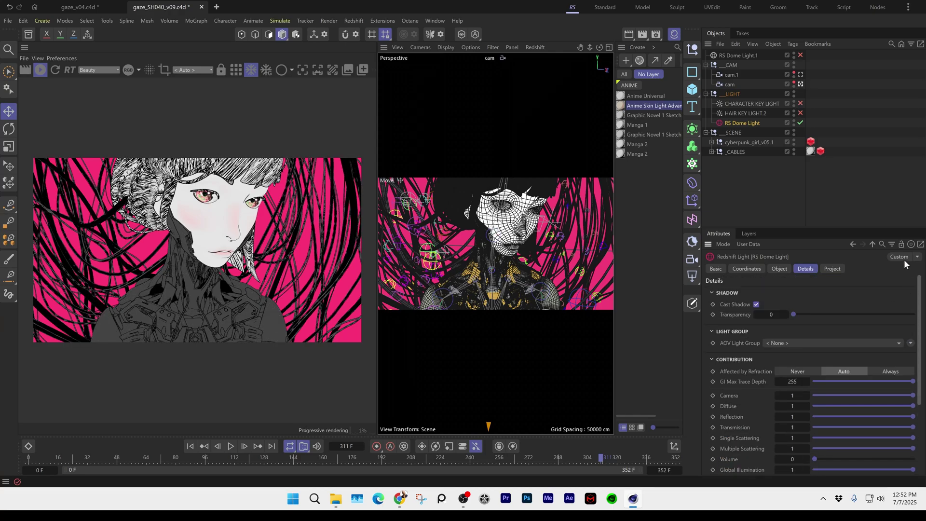
# - Select CHARACTER KEY LIGHT, show its object settings, and rotate it to redirect the light falling on the character
pyautogui.click(751, 104)
pyautogui.click(778, 269)
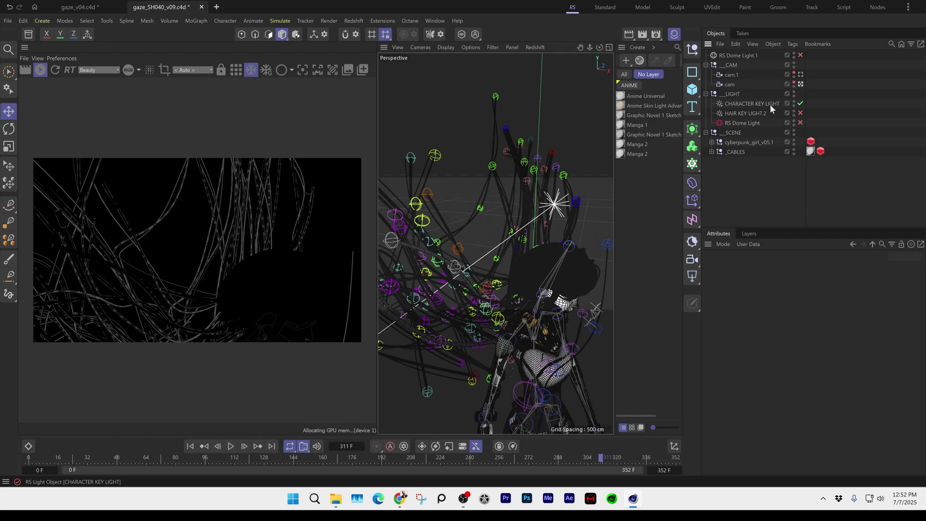
pyautogui.click(770, 105)
pyautogui.keyDown('alt'); pyautogui.moveTo(505, 198); pyautogui.dragTo(595, 351); pyautogui.keyUp('alt')
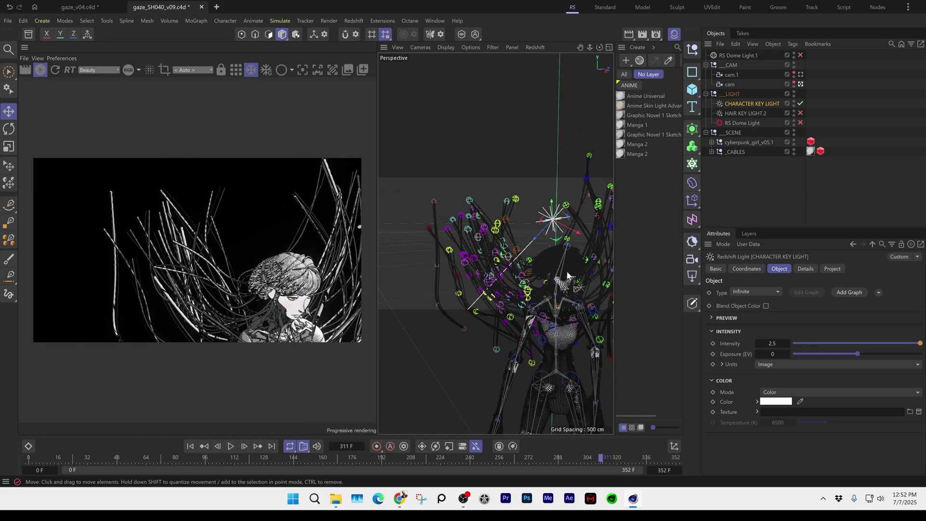
pyautogui.keyDown('alt'); pyautogui.moveTo(595, 352); pyautogui.dragTo(514, 227, button='middle'); pyautogui.keyUp('alt')
pyautogui.press('r')
pyautogui.moveTo(511, 165)
pyautogui.mouseDown()
pyautogui.moveTo(476, 163)
pyautogui.moveTo(510, 163)
pyautogui.moveTo(527, 152)
pyautogui.moveTo(522, 184)
pyautogui.moveTo(513, 170)
pyautogui.mouseUp()
pyautogui.scroll(5, 525, 203)
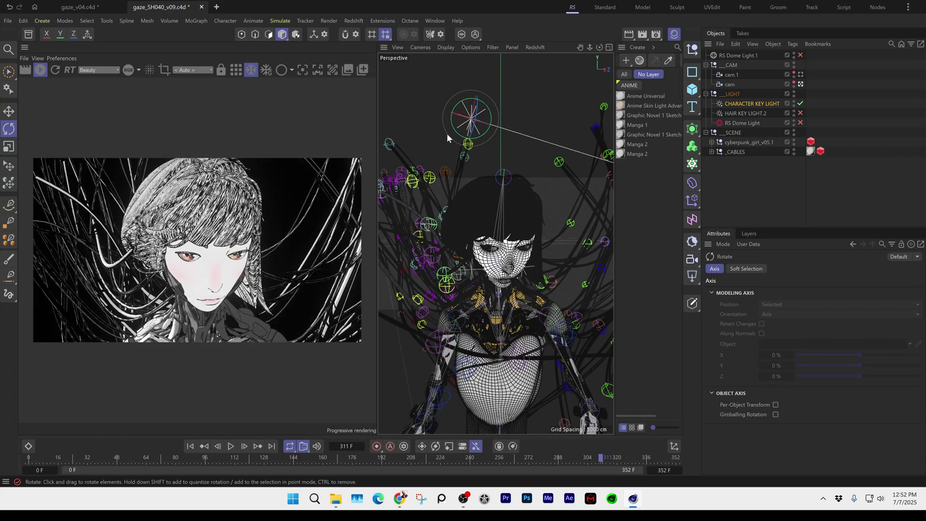
pyautogui.moveTo(501, 136); pyautogui.dragTo(538, 229)
pyautogui.scroll(-3, 537, 229)
pyautogui.scroll(4, 539, 228)
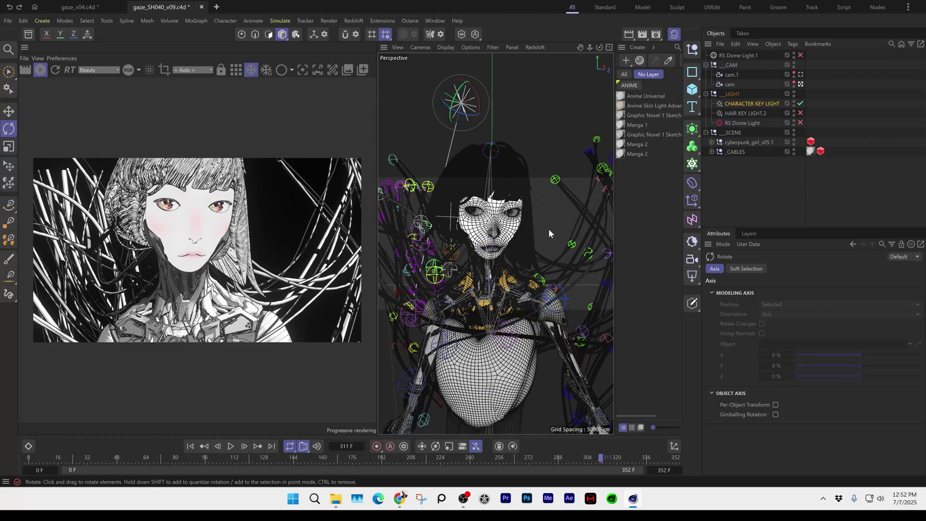
# - Select HAIR KEY LIGHT.2 and toggle it to compare its effect on the character's hair
pyautogui.click(753, 114)
pyautogui.keyDown('alt'); pyautogui.moveTo(489, 214); pyautogui.dragTo(533, 265, button='middle'); pyautogui.keyUp('alt')
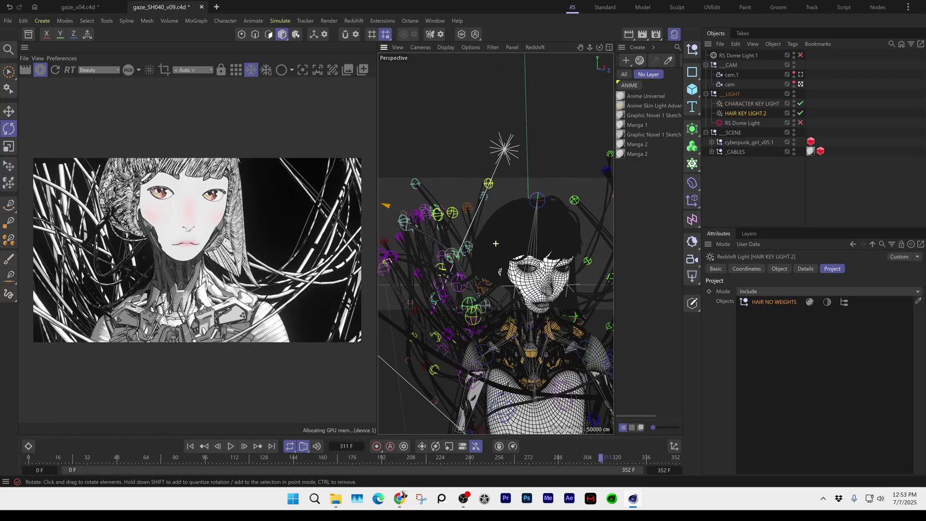
pyautogui.keyDown('alt'); pyautogui.moveTo(525, 232); pyautogui.dragTo(538, 248); pyautogui.keyUp('alt')
pyautogui.scroll(-4, 530, 241)
pyautogui.scroll(2, 531, 232)
pyautogui.click(800, 114)
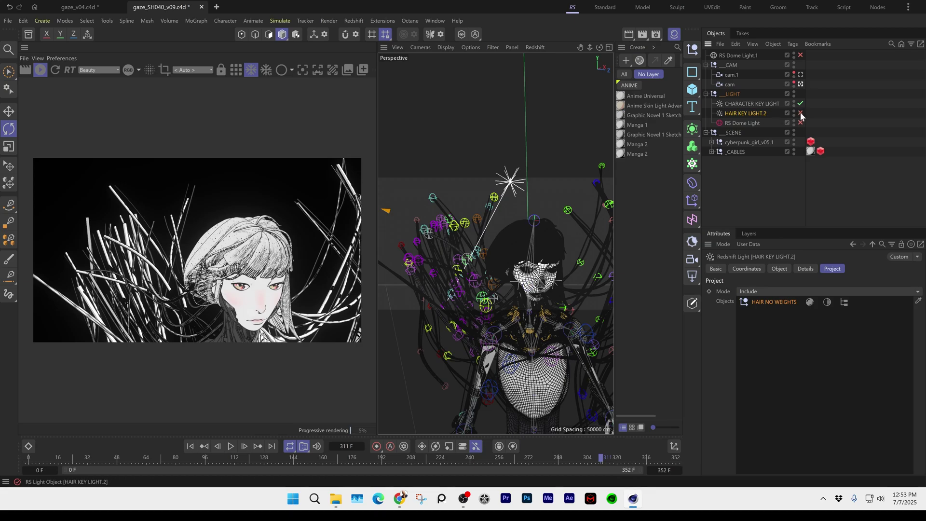
# - Enable RS Dome Light alongside the character and hair key lights, and check the combined lighting on the face and body
pyautogui.click(801, 123)
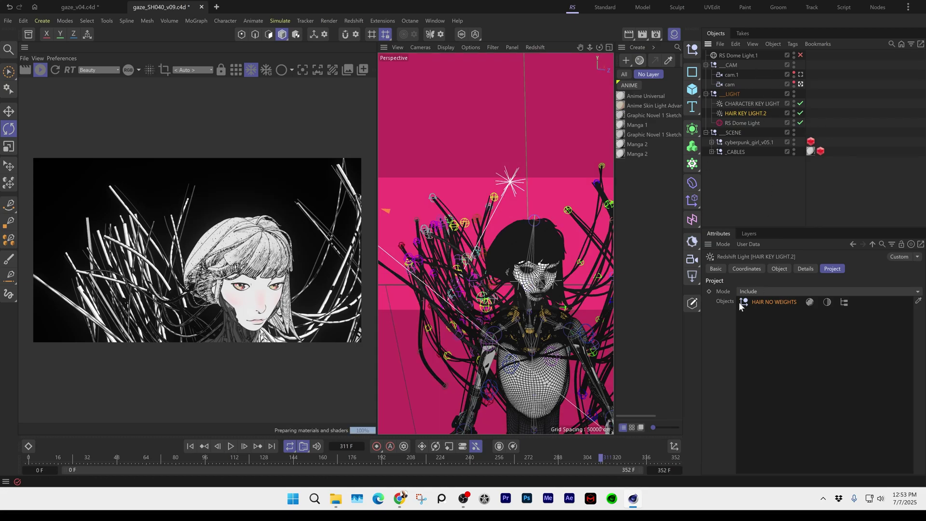
pyautogui.keyDown('alt'); pyautogui.moveTo(536, 285); pyautogui.dragTo(515, 263); pyautogui.keyUp('alt')
pyautogui.scroll(4, 515, 264)
pyautogui.keyDown('alt'); pyautogui.moveTo(515, 264); pyautogui.dragTo(512, 236, button='middle'); pyautogui.keyUp('alt')
pyautogui.scroll(8, 514, 255)
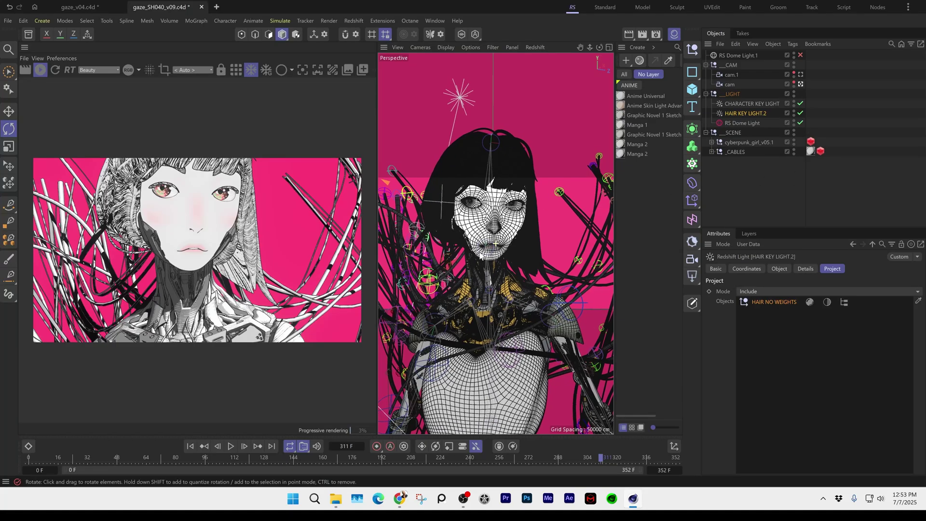
pyautogui.scroll(-8, 514, 254)
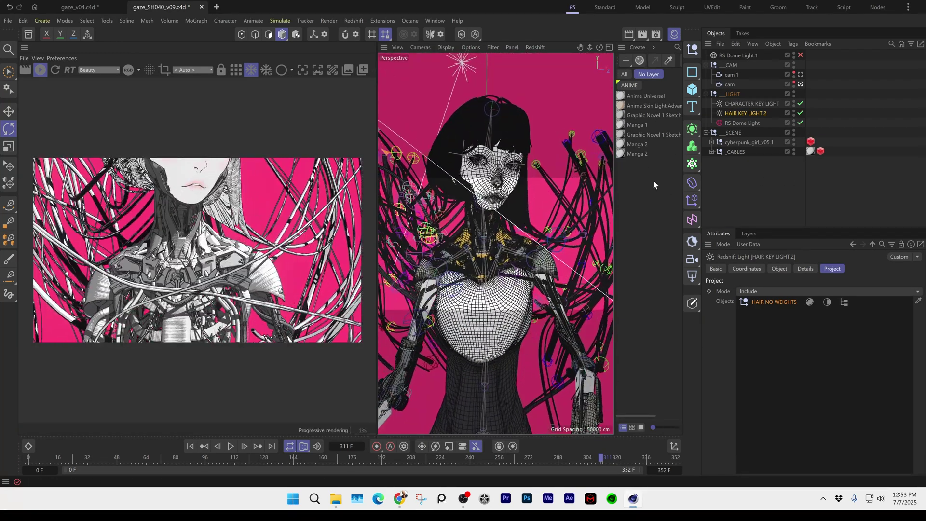
# - Expand the cyberpunk_girl_v05.1 hierarchy, enlarge the object list, and select the Manga 1 material tag on the mechanical parts
pyautogui.click(712, 142)
pyautogui.moveTo(842, 227); pyautogui.dragTo(842, 297)
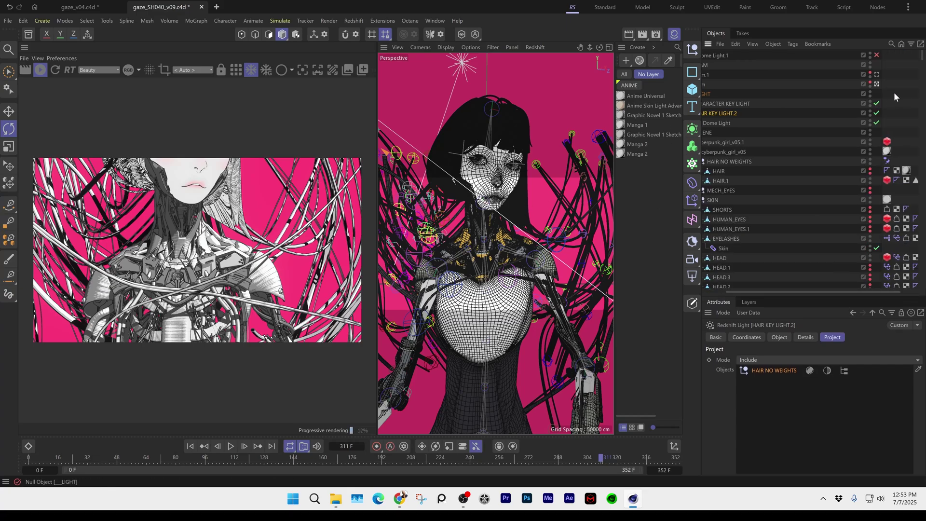
pyautogui.moveTo(921, 54); pyautogui.dragTo(921, 79)
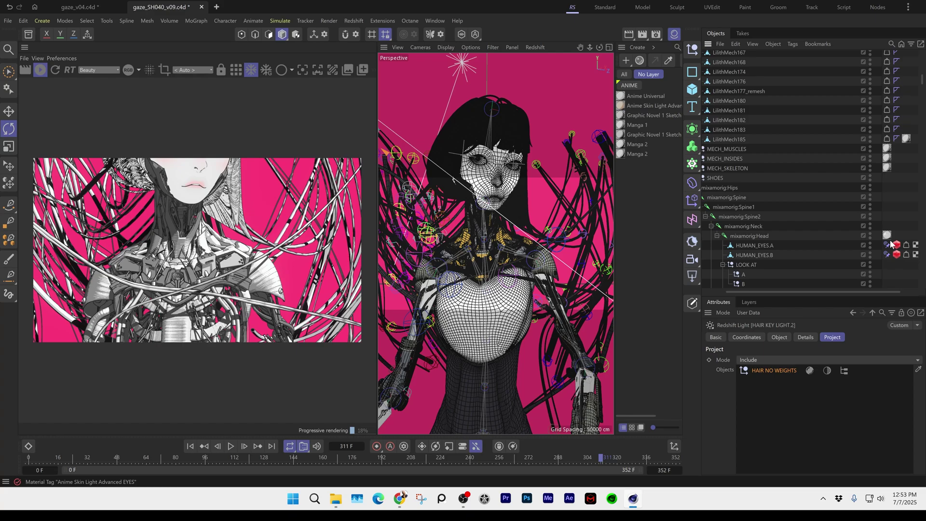
pyautogui.click(887, 236)
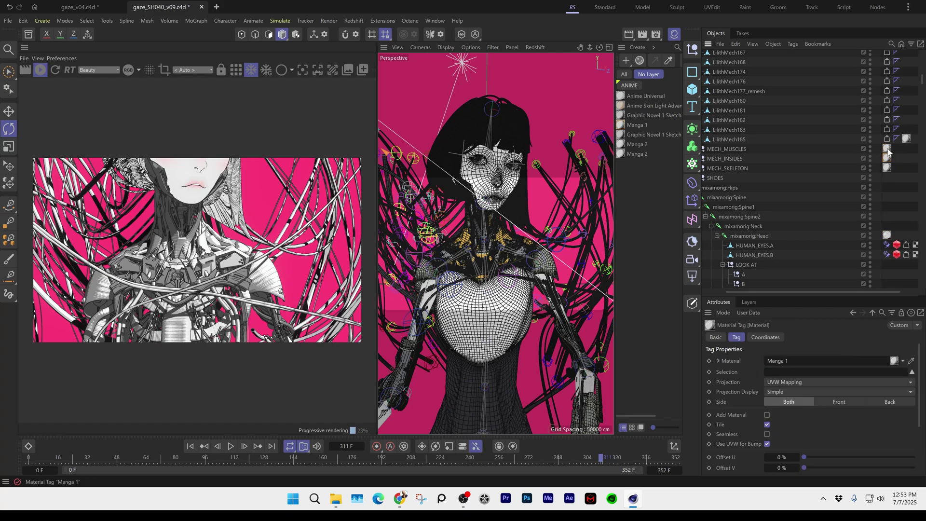
# - Open the Manga 1 material's node graph and set the SCENE/OBJECT SCALE input to 1
pyautogui.doubleClick(622, 124)
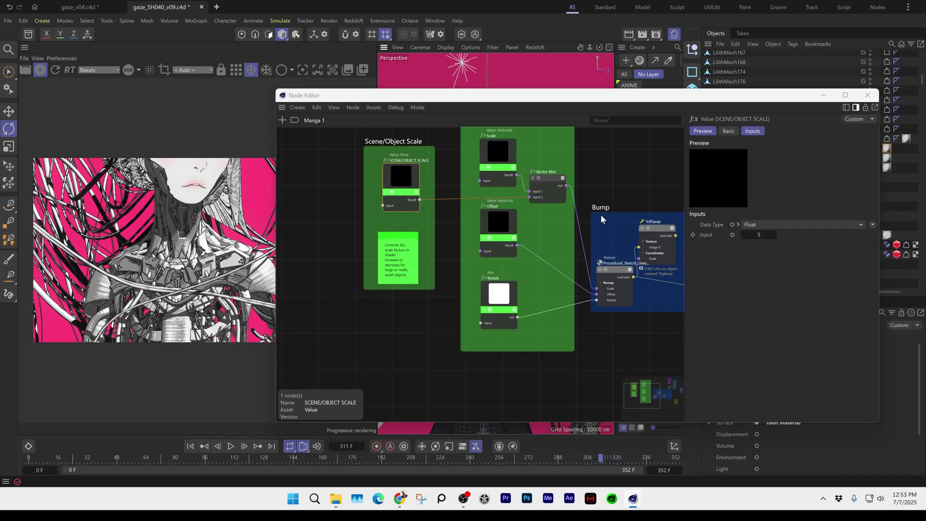
pyautogui.moveTo(592, 247); pyautogui.dragTo(497, 221, button='middle')
pyautogui.moveTo(400, 238); pyautogui.dragTo(654, 228, button='middle')
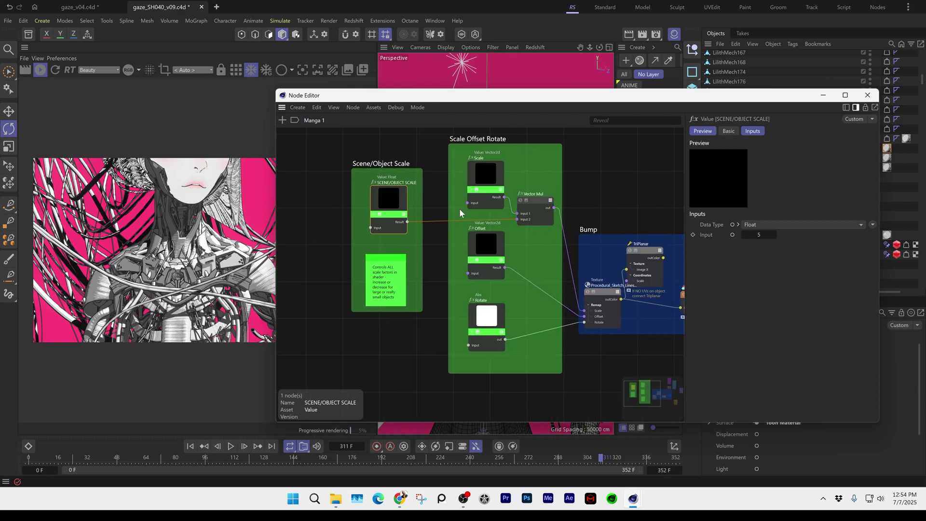
pyautogui.moveTo(391, 199)
pyautogui.mouseDown()
pyautogui.moveTo(378, 197)
pyautogui.moveTo(385, 201)
pyautogui.mouseUp()
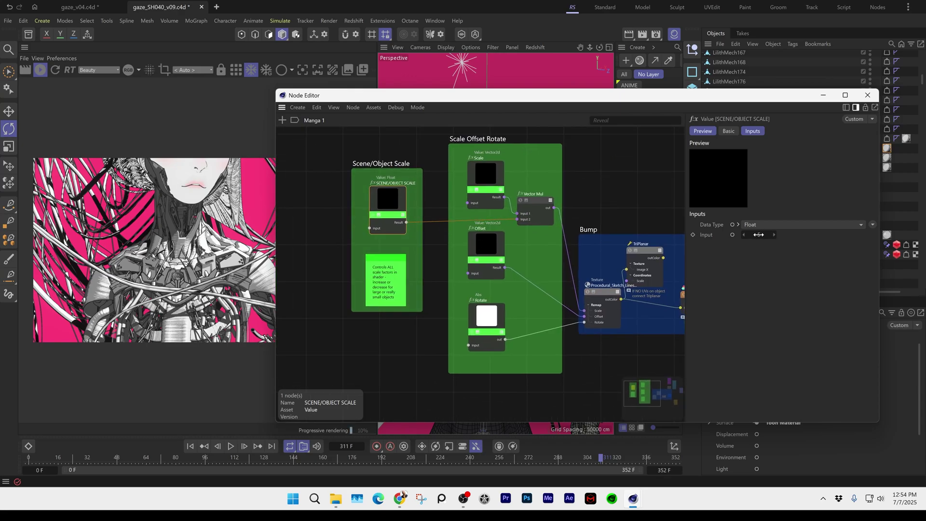
pyautogui.click(56, 306)
pyautogui.scroll(3, 56, 306)
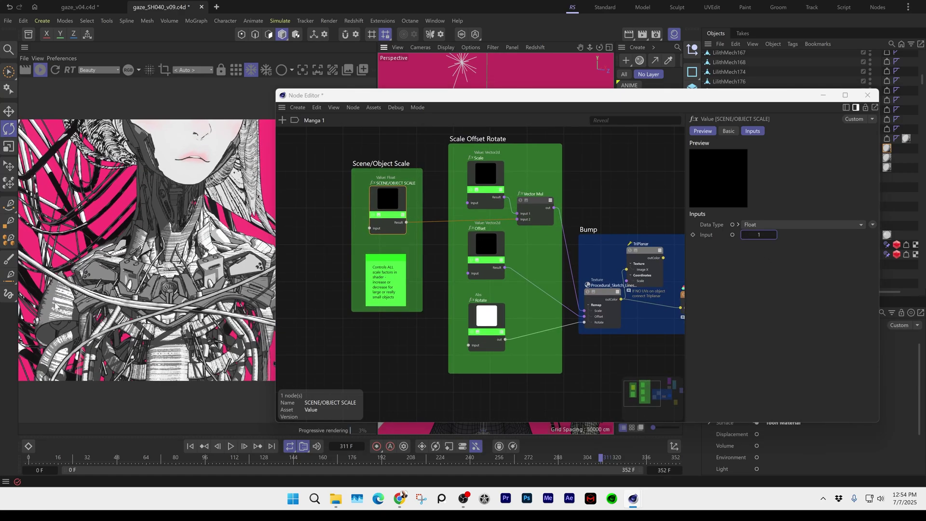
# - Try several SCENE/OBJECT SCALE input values for the Manga 1 material, ending on 2, to compare the sketch-line density
pyautogui.press('Return')
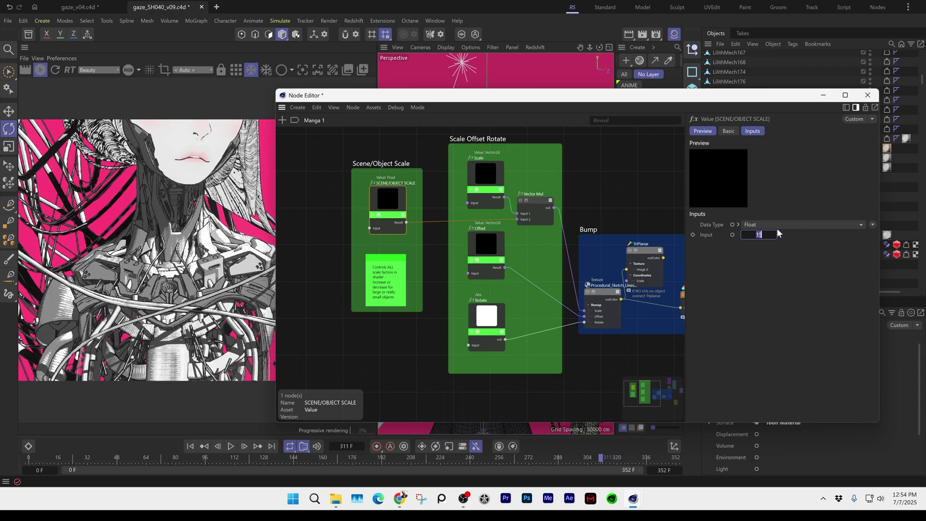
pyautogui.write('5')
pyautogui.press('Return')
pyautogui.write('50')
pyautogui.press('Return')
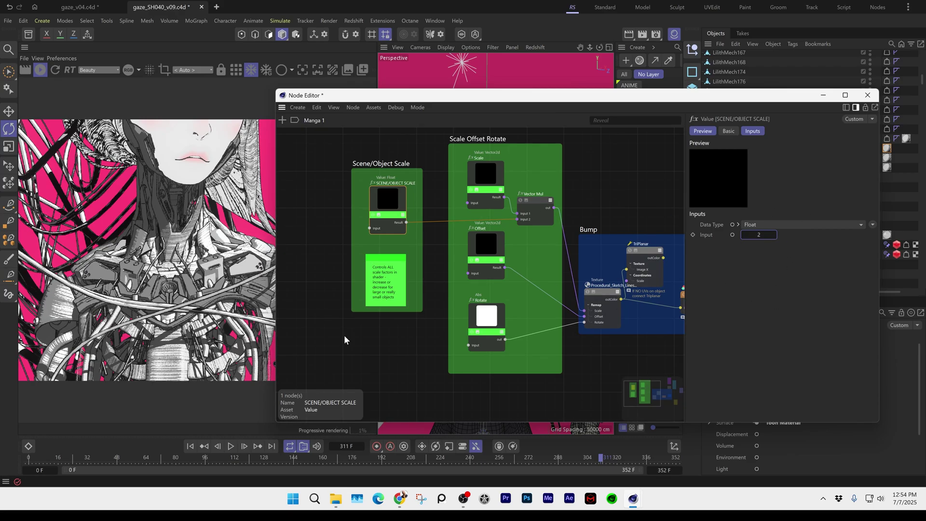
# - Move the node editor clear of the torso render and set the Manga 1 SCENE/OBJECT SCALE input to 5
pyautogui.moveTo(664, 95); pyautogui.dragTo(744, 250)
pyautogui.keyDown('alt'); pyautogui.moveTo(535, 164); pyautogui.dragTo(728, 323); pyautogui.keyUp('alt')
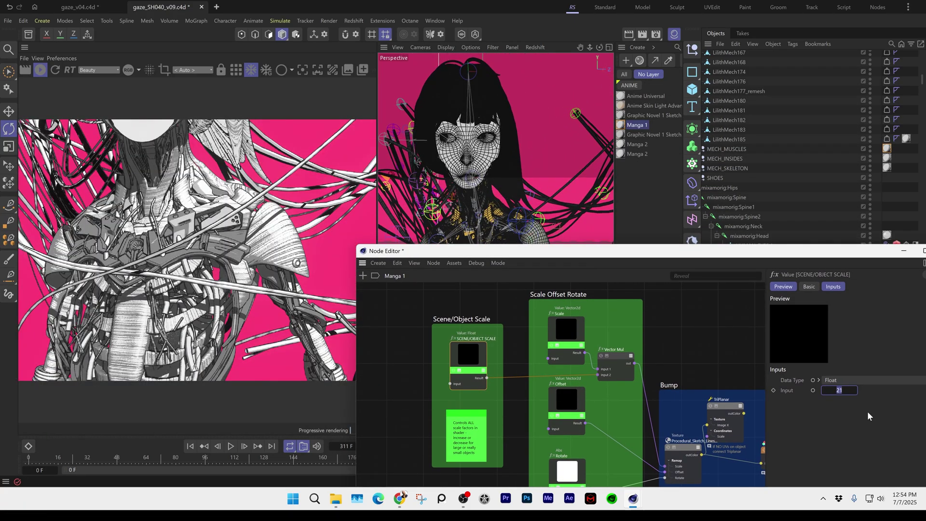
pyautogui.write('5')
pyautogui.press('Return')
# - Open the Manga 2 material's node graph and set its SCENE/OBJECT SCALE input to 8
pyautogui.moveTo(714, 250); pyautogui.dragTo(664, 189)
pyautogui.click(656, 144)
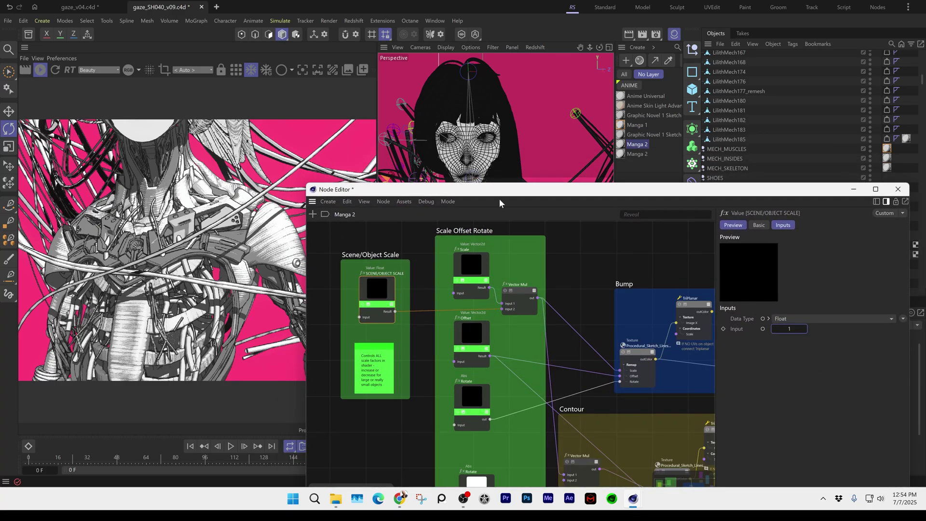
pyautogui.moveTo(471, 190); pyautogui.dragTo(491, 323)
pyautogui.keyDown('alt'); pyautogui.moveTo(479, 263); pyautogui.dragTo(608, 249); pyautogui.keyUp('alt')
pyautogui.keyDown('alt'); pyautogui.moveTo(541, 251); pyautogui.dragTo(562, 253); pyautogui.keyUp('alt')
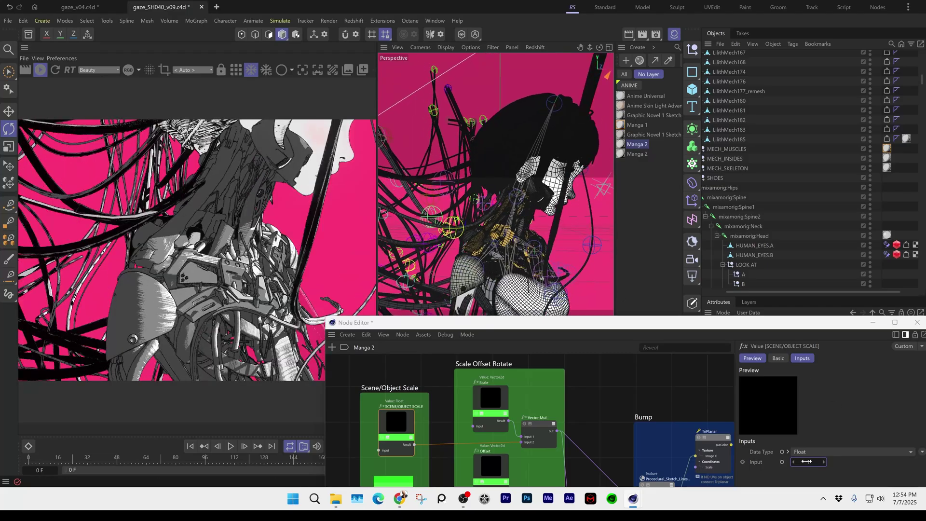
pyautogui.keyDown('alt'); pyautogui.moveTo(489, 274); pyautogui.dragTo(422, 271); pyautogui.keyUp('alt')
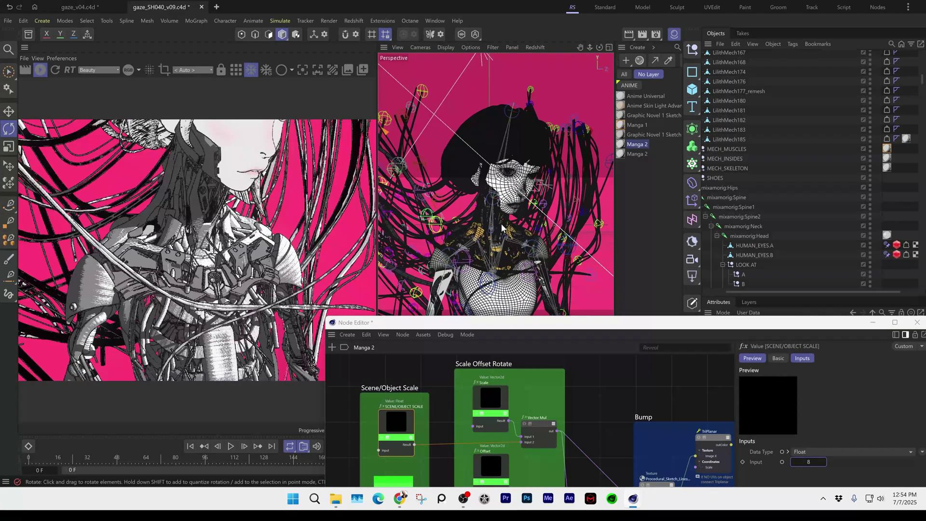
# - Open the Graphic Novel 1 Sketch Lines node graph and select its SCENE/OBJECT SCALE node, with the character's hair framed in the render
pyautogui.keyDown('alt'); pyautogui.moveTo(496, 150); pyautogui.dragTo(507, 251, button='middle'); pyautogui.keyUp('alt')
pyautogui.scroll(3, 499, 225)
pyautogui.keyDown('alt'); pyautogui.moveTo(500, 225); pyautogui.dragTo(486, 218); pyautogui.keyUp('alt')
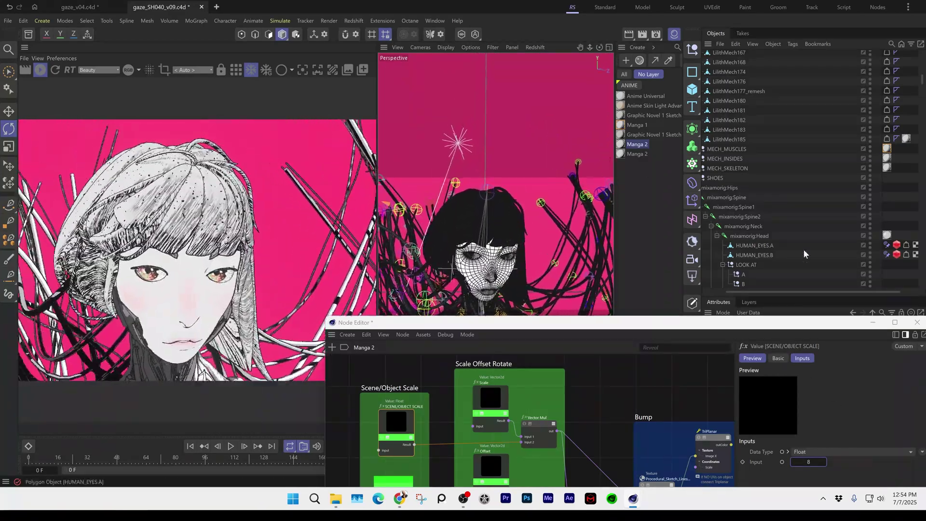
pyautogui.click(653, 134)
pyautogui.moveTo(623, 322); pyautogui.dragTo(622, 68)
pyautogui.keyDown('alt'); pyautogui.moveTo(455, 238); pyautogui.dragTo(789, 238, button='middle'); pyautogui.keyUp('alt')
pyautogui.keyDown('alt'); pyautogui.moveTo(511, 233); pyautogui.dragTo(641, 239, button='middle'); pyautogui.keyUp('alt')
pyautogui.scroll(-3, 639, 234)
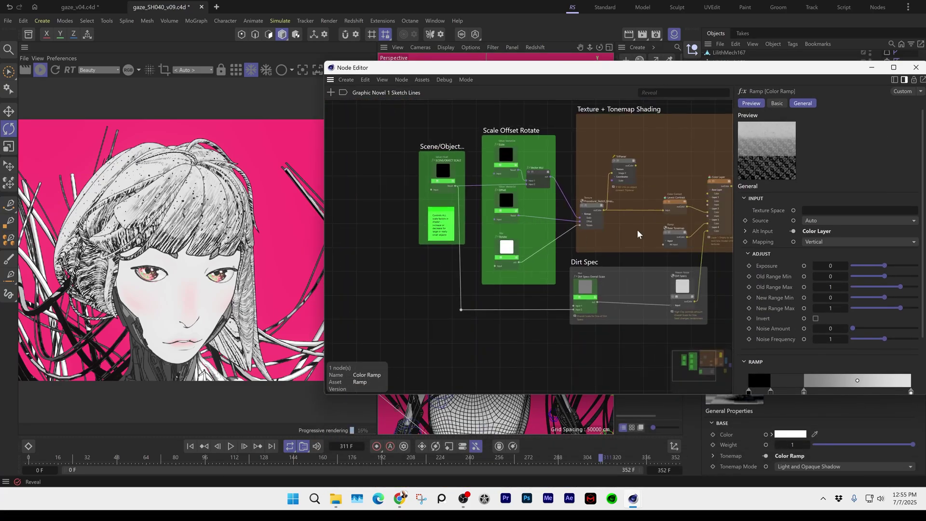
pyautogui.keyDown('alt'); pyautogui.moveTo(718, 265); pyautogui.dragTo(620, 277, button='middle'); pyautogui.keyUp('alt')
pyautogui.click(357, 171)
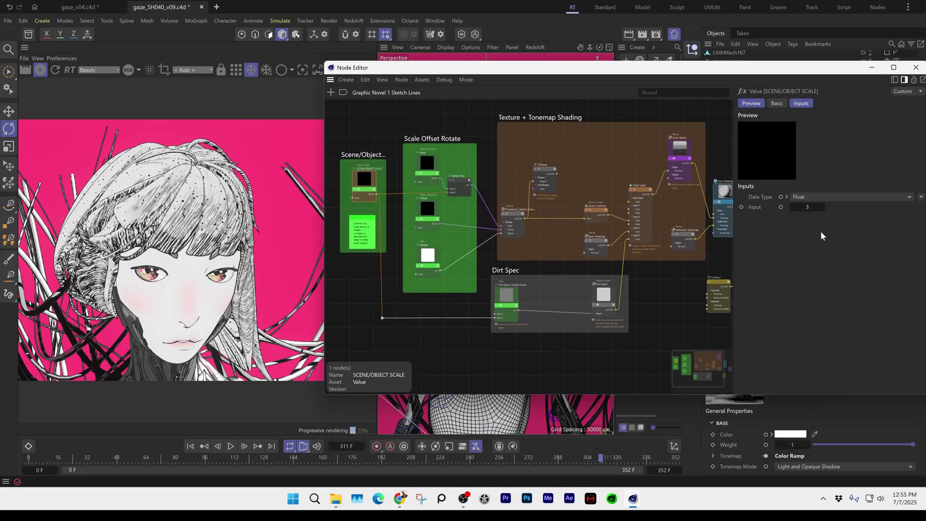
# - Test the SCENE/OBJECT SCALE input at 1 and 3, set it to 10, and slightly lower Input 1 of Dirt Specs Overall Scale
pyautogui.press('Return')
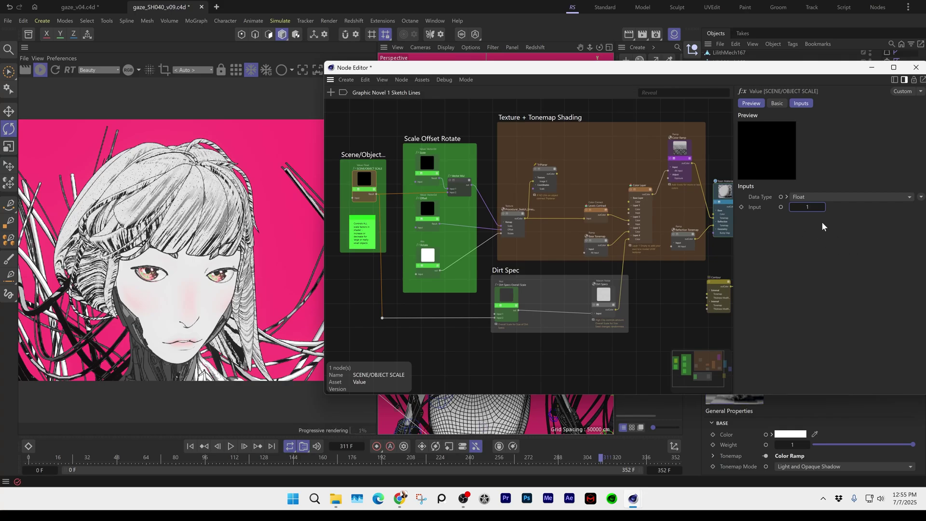
pyautogui.write('3')
pyautogui.press('Return')
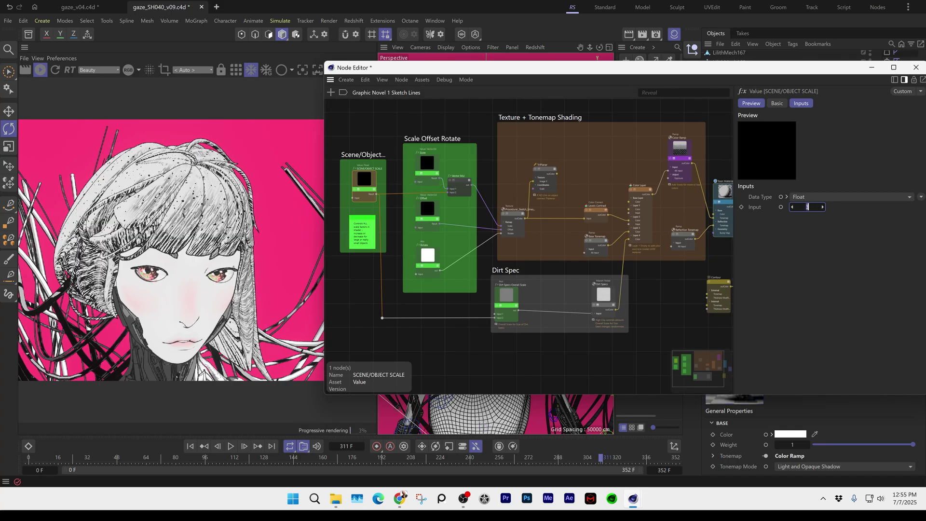
pyautogui.write('10')
pyautogui.press('Return')
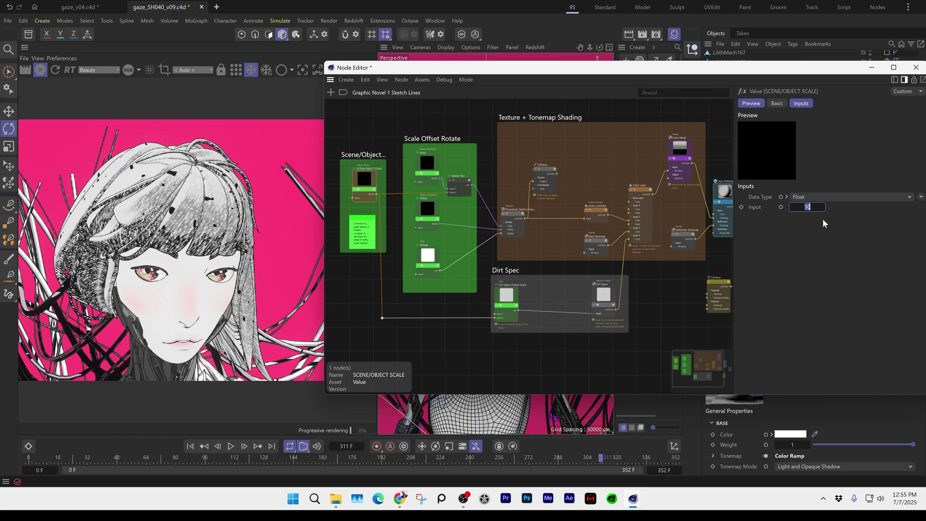
pyautogui.click(510, 300)
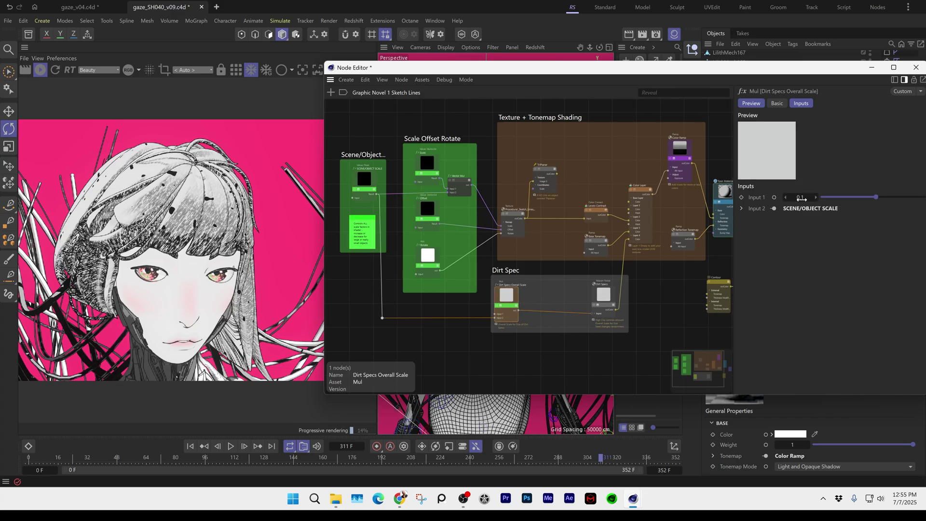
pyautogui.moveTo(880, 198); pyautogui.dragTo(872, 194)
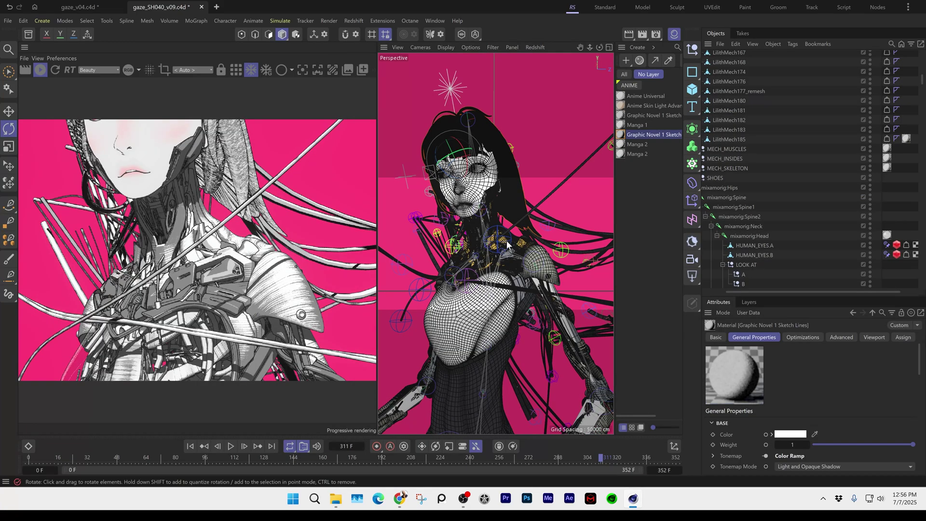
# - Examine the sketch-line shading on the character's mechanical neck, shoulders and torso from several angles
pyautogui.scroll(-3, 554, 248)
pyautogui.keyDown('alt'); pyautogui.moveTo(555, 250); pyautogui.dragTo(586, 247); pyautogui.keyUp('alt')
pyautogui.keyDown('alt'); pyautogui.moveTo(475, 234); pyautogui.dragTo(452, 256); pyautogui.keyUp('alt')
pyautogui.scroll(5, 517, 238)
pyautogui.keyDown('alt'); pyautogui.moveTo(442, 312); pyautogui.dragTo(471, 267); pyautogui.keyUp('alt')
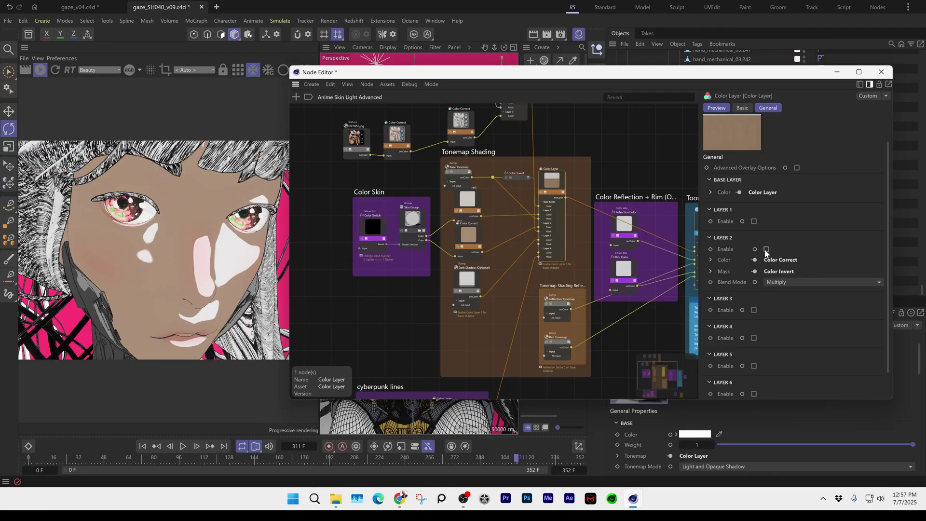
# - Disable Layer 2 of the tonemap shading Color Layer in the Anime Skin Light Advanced material
pyautogui.click(766, 250)
pyautogui.moveTo(529, 391); pyautogui.dragTo(533, 273, button='middle')
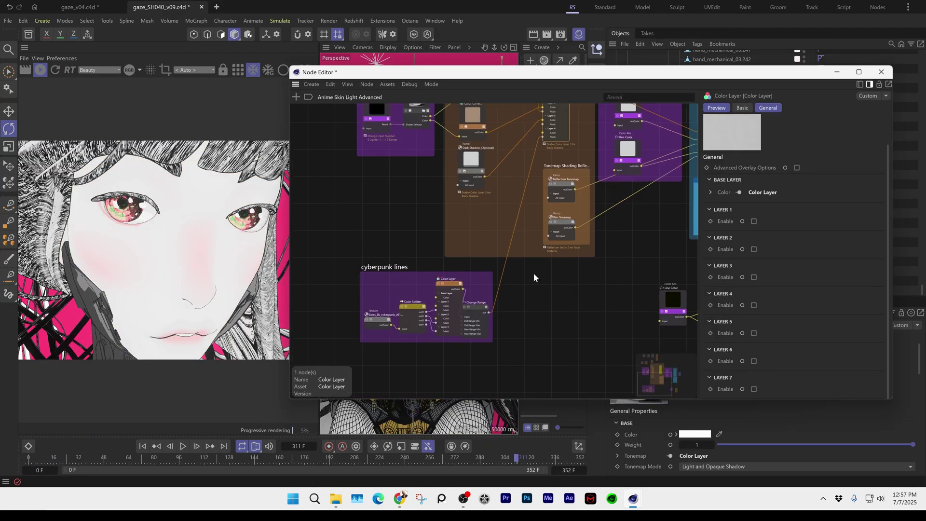
# - Preview the FACE_MATTE_02.jpg mask on the face and slightly adjust the pink Layer 2 color of the face matte Color Layer
pyautogui.moveTo(598, 107); pyautogui.dragTo(603, 309, button='middle')
pyautogui.click(383, 155)
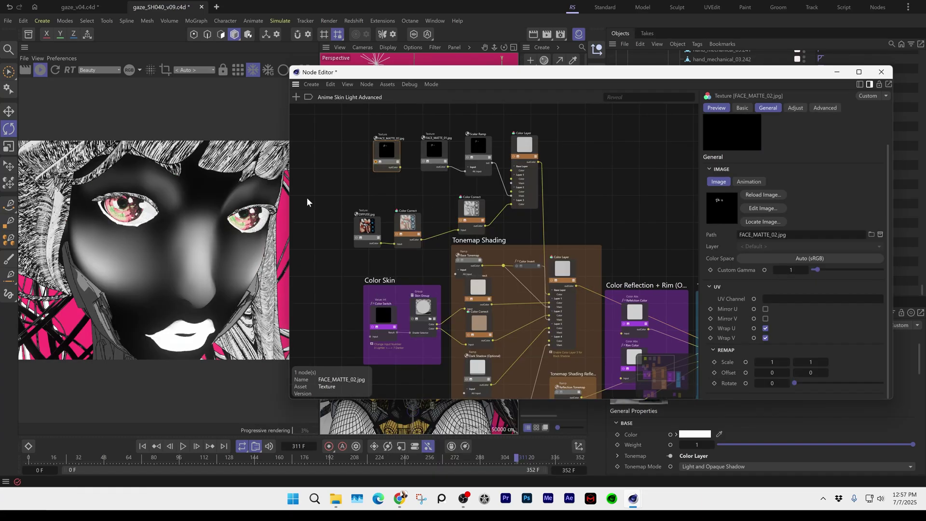
pyautogui.click(326, 242)
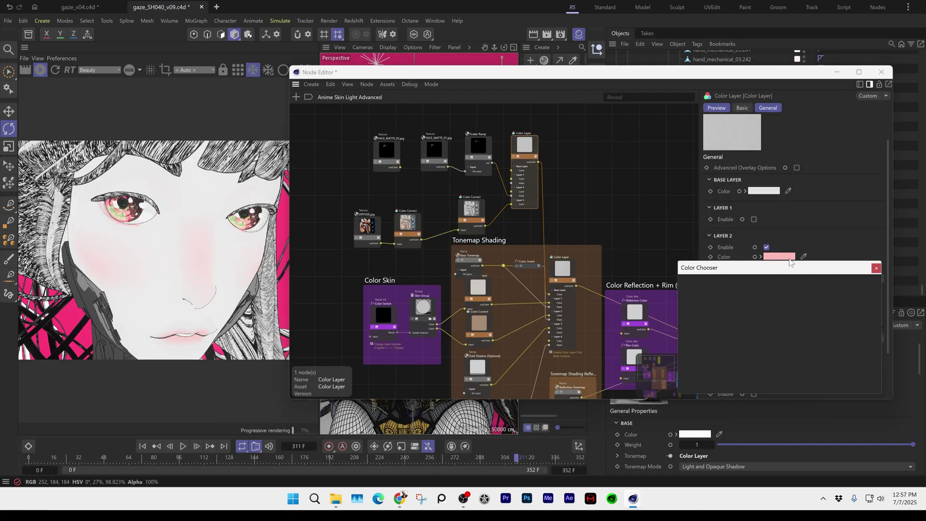
pyautogui.moveTo(868, 346)
pyautogui.mouseDown()
pyautogui.moveTo(839, 346)
pyautogui.moveTo(862, 346)
pyautogui.mouseUp()
pyautogui.click(877, 268)
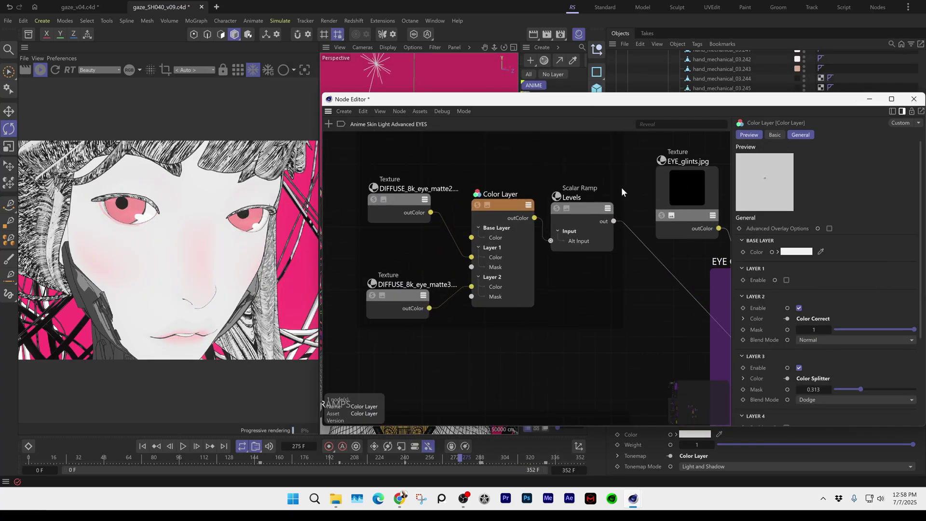
# - Solo the eye matte textures, the RS Texture and the first RS Ramp in the Anime Skin Light Advanced EYES graph
pyautogui.scroll(-2, 621, 187)
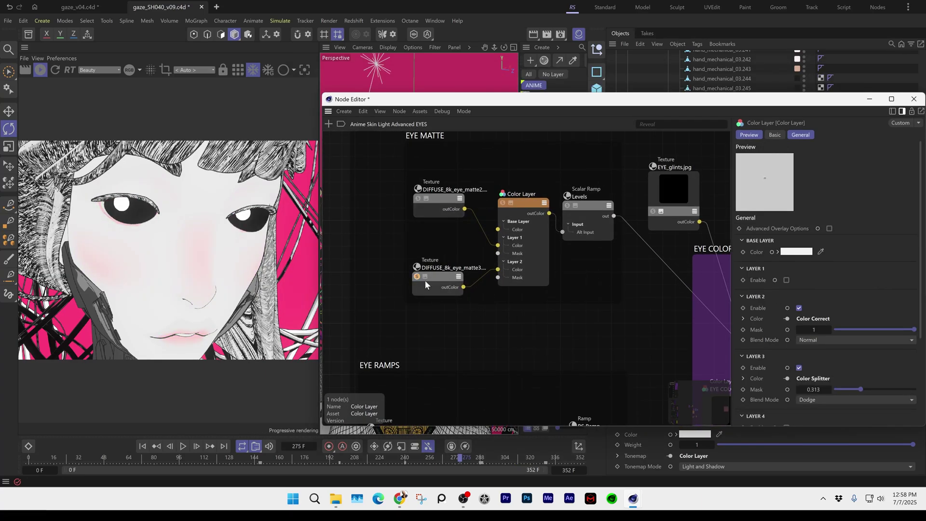
pyautogui.moveTo(656, 304); pyautogui.dragTo(530, 218, button='middle')
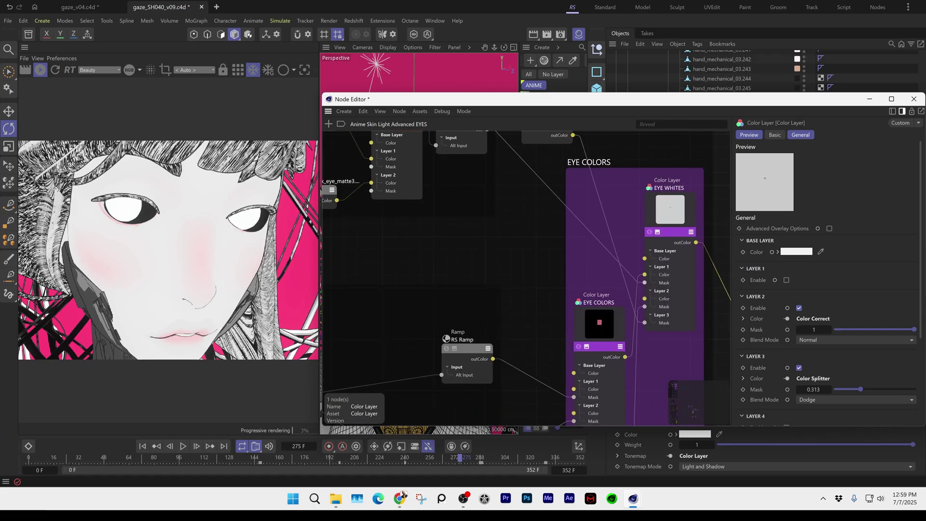
pyautogui.moveTo(436, 403); pyautogui.dragTo(567, 234, button='middle')
pyautogui.click(423, 243)
pyautogui.click(552, 186)
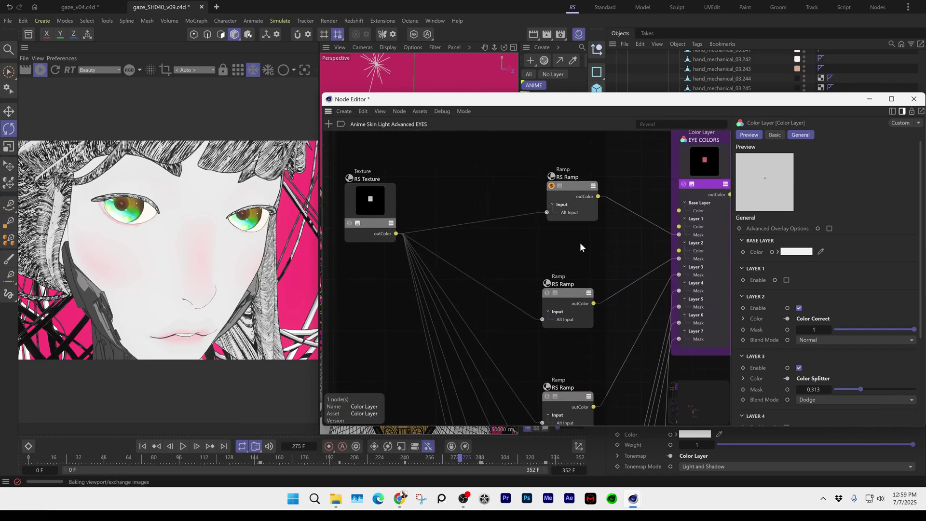
# - Solo the second and third RS Ramp nodes in turn to preview their eye masks, and select the third ramp
pyautogui.click(548, 294)
pyautogui.moveTo(567, 336); pyautogui.dragTo(558, 255, button='middle')
pyautogui.click(538, 315)
pyautogui.moveTo(562, 317); pyautogui.dragTo(558, 206, button='middle')
pyautogui.click(557, 205)
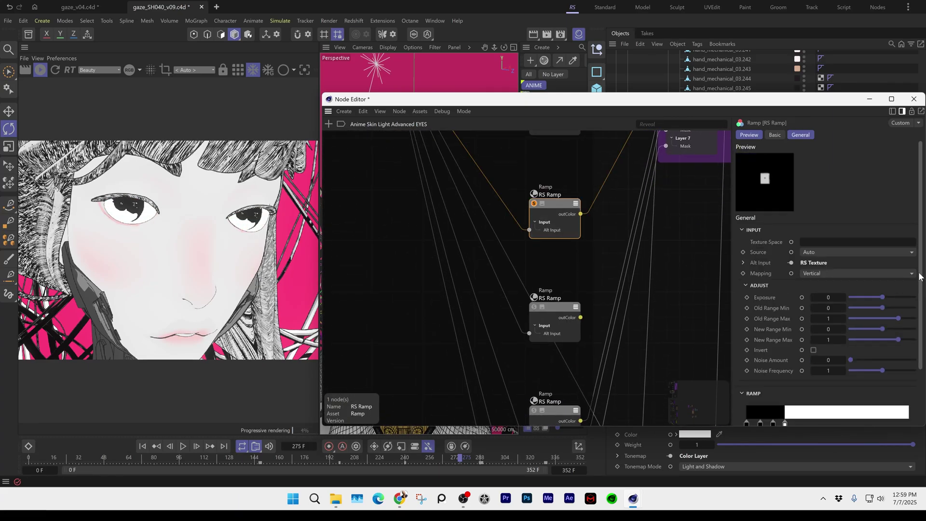
# - Return to the EYE COLORS group and solo the EYE WHITES color layer to preview the combined eye colors
pyautogui.moveTo(554, 410); pyautogui.dragTo(534, 304, button='middle')
pyautogui.moveTo(647, 145); pyautogui.dragTo(545, 420, button='middle')
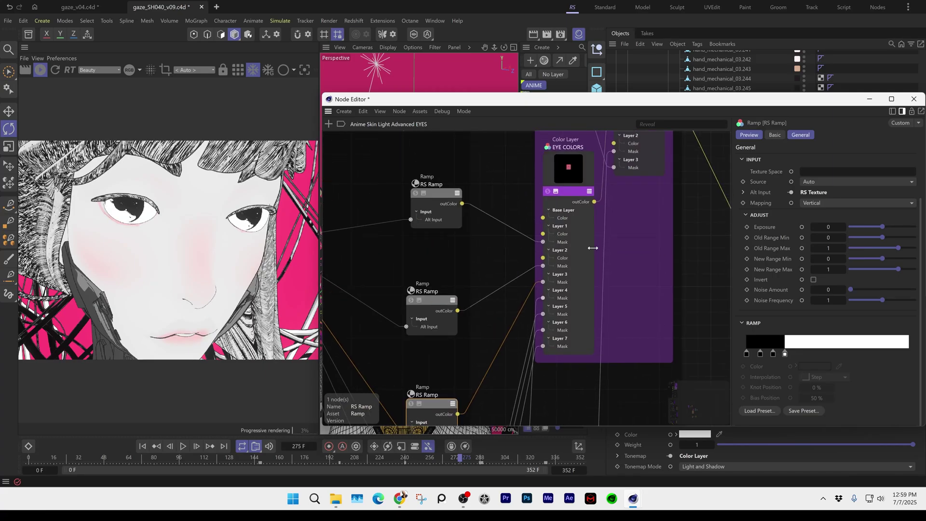
pyautogui.moveTo(626, 224); pyautogui.dragTo(633, 277, button='middle')
pyautogui.moveTo(626, 194); pyautogui.dragTo(599, 297, button='middle')
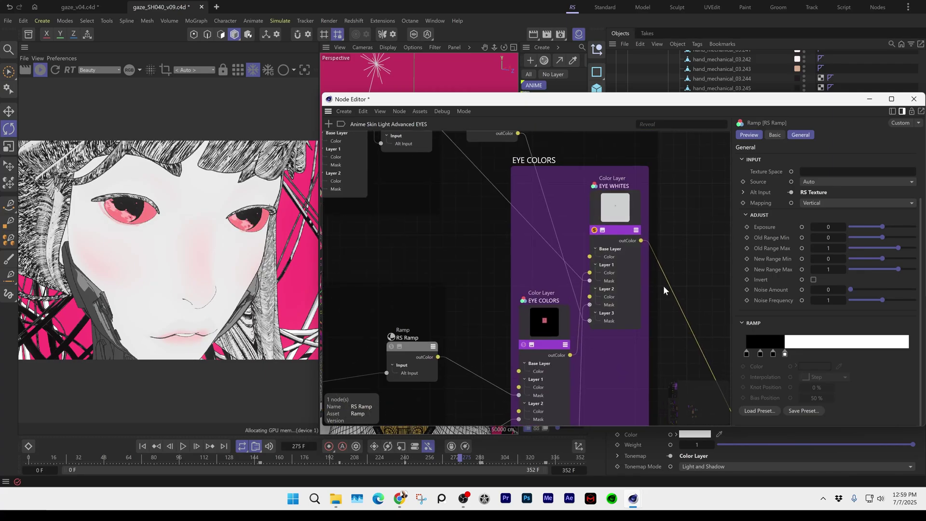
pyautogui.scroll(-2, 661, 307)
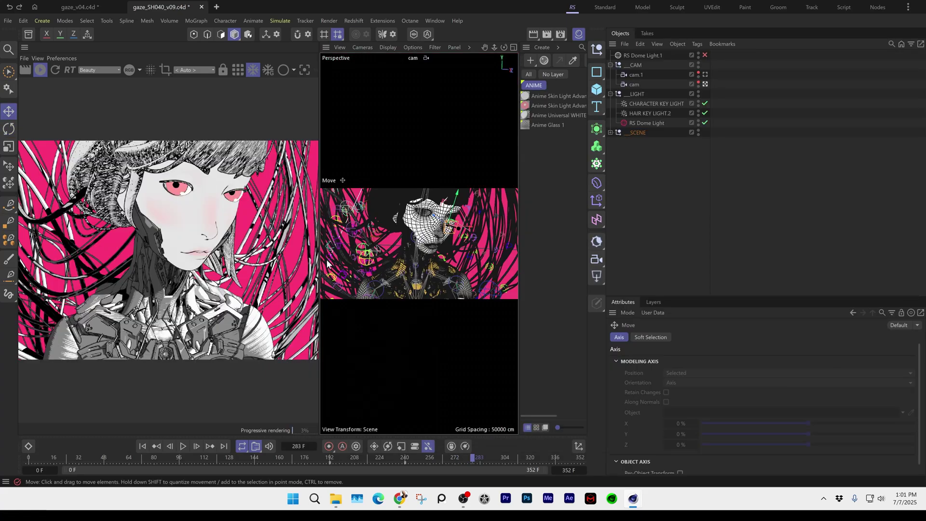
# - Widen the render view and frame the character's head and shoulders in it
pyautogui.moveTo(318, 267); pyautogui.dragTo(368, 267)
pyautogui.keyDown('alt'); pyautogui.moveTo(305, 285); pyautogui.dragTo(169, 351, button='right'); pyautogui.keyUp('alt')
pyautogui.scroll(1, 169, 352)
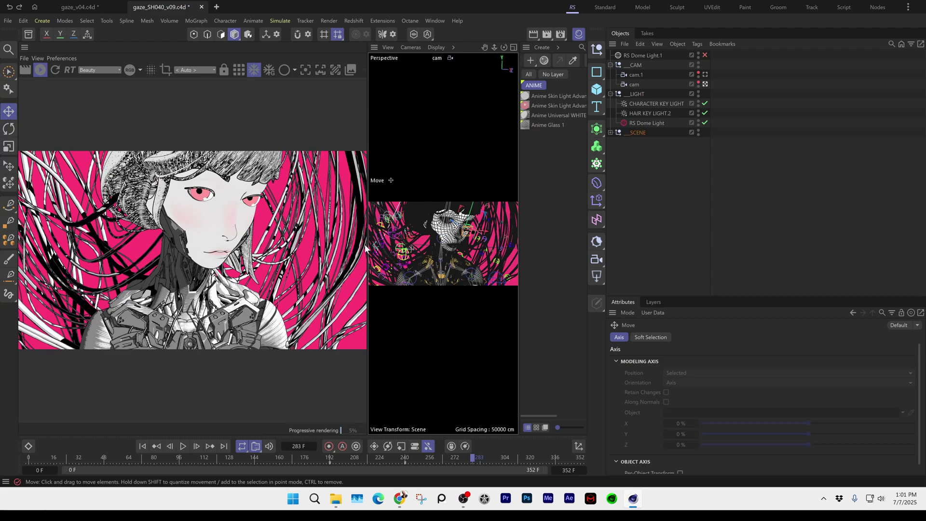
pyautogui.moveTo(369, 240); pyautogui.dragTo(390, 243)
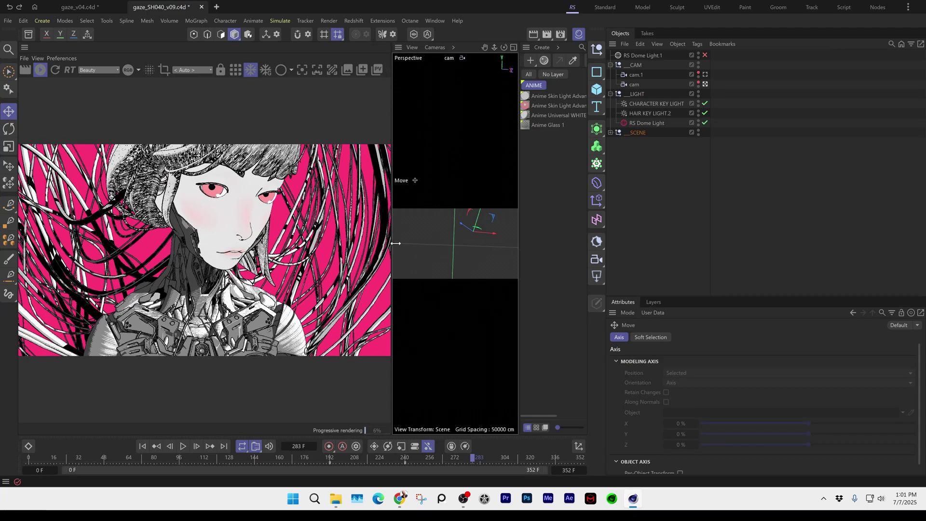